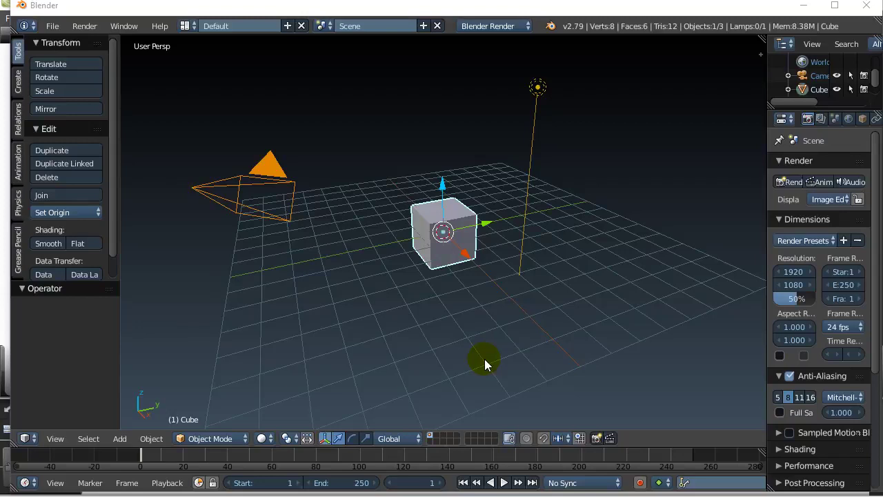
# Step: Scale the cube to 0.559, stretch it 3.024 along Z, and move it -3.738 along Y
pyautogui.press('s')
pyautogui.click(438, 252)
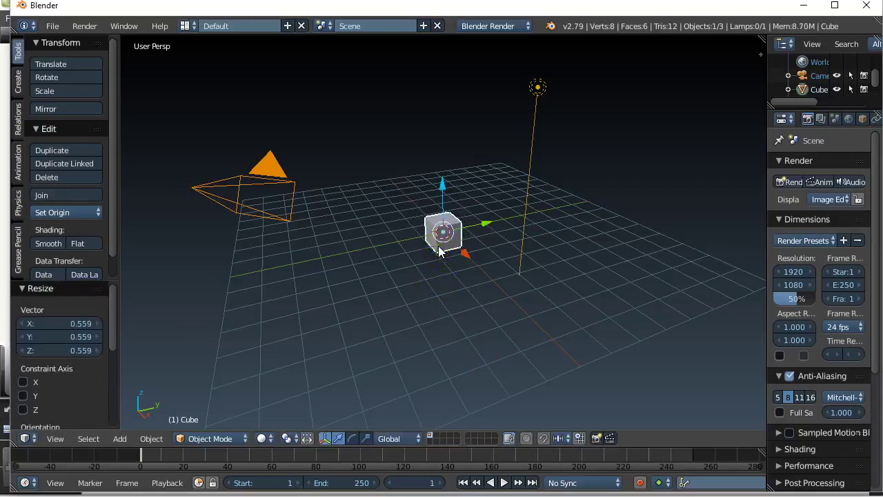
pyautogui.press('s')
pyautogui.press('z')
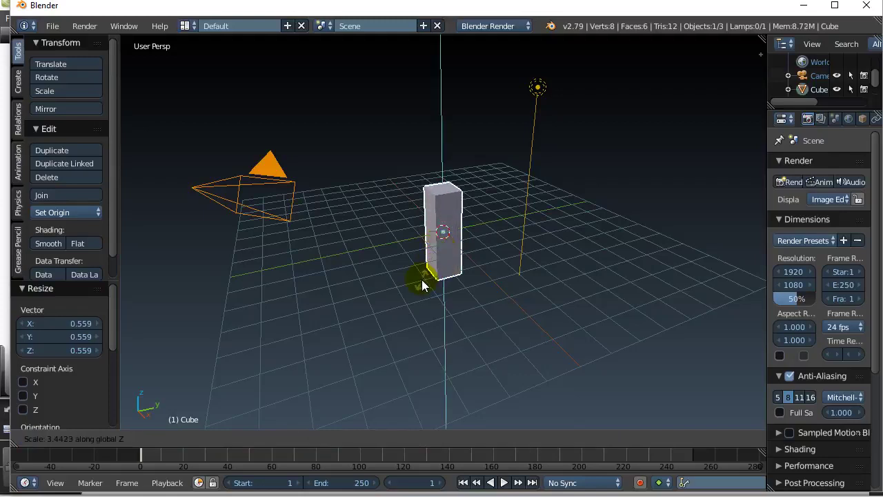
pyautogui.click(425, 274)
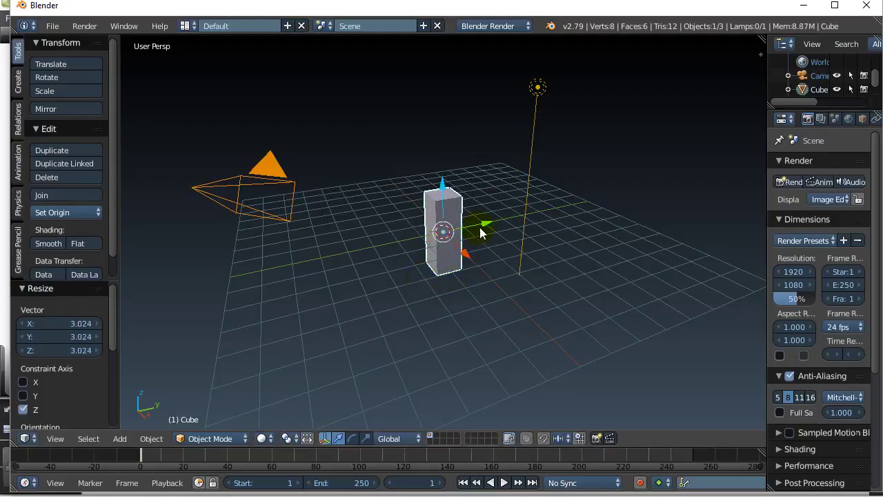
pyautogui.moveTo(486, 227); pyautogui.dragTo(413, 268)
pyautogui.moveTo(416, 268); pyautogui.dragTo(377, 303, button='middle')
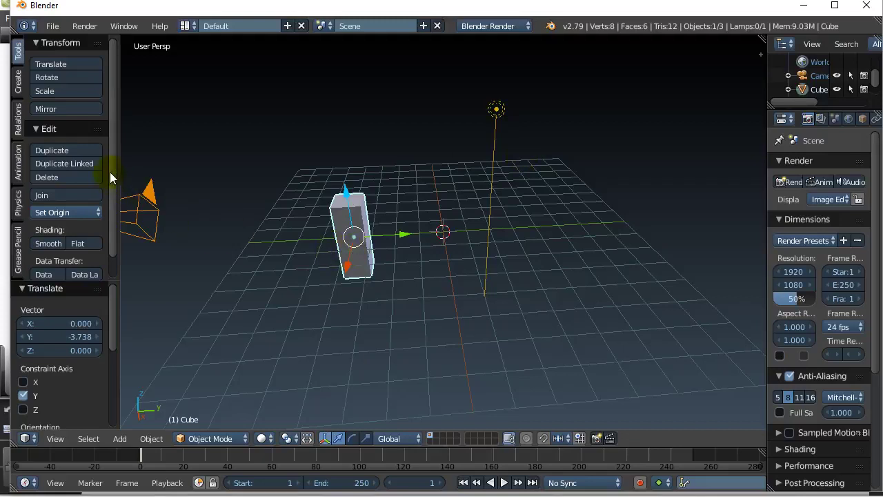
# Step: Enter Edit Mode and Spin the tall block into a 90° arc of nine extruded steps
pyautogui.scroll(-2, 111, 171)
pyautogui.scroll(2, 114, 173)
pyautogui.click(195, 438)
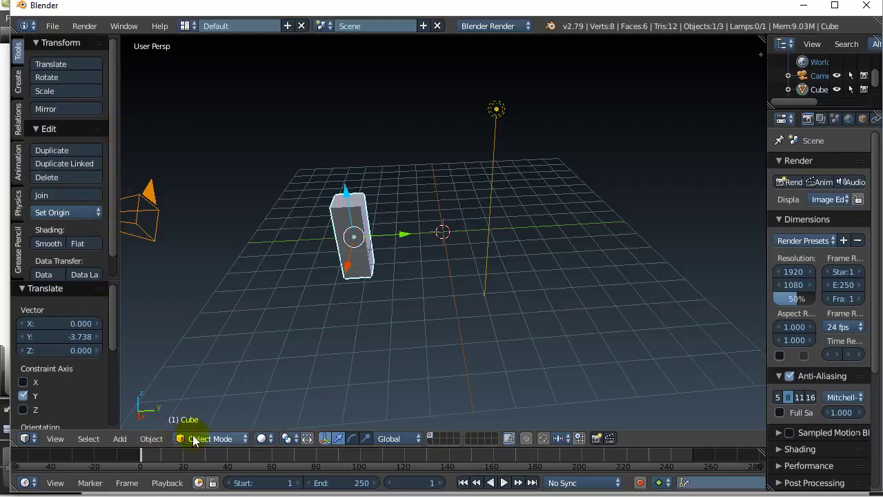
pyautogui.click(203, 408)
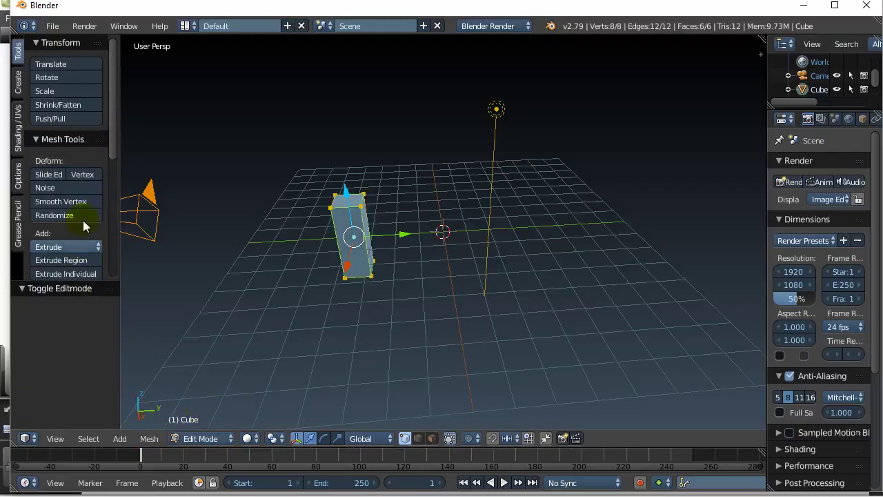
pyautogui.moveTo(109, 143); pyautogui.dragTo(127, 239)
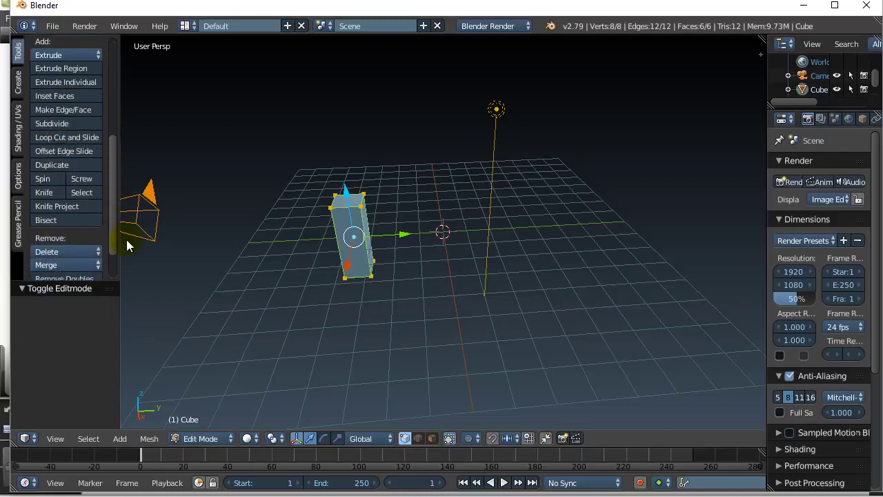
pyautogui.scroll(-2, 87, 197)
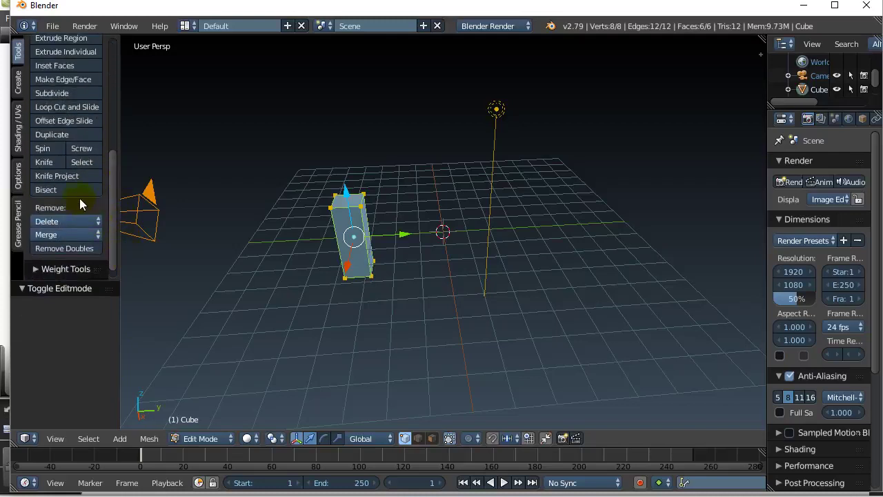
pyautogui.click(43, 149)
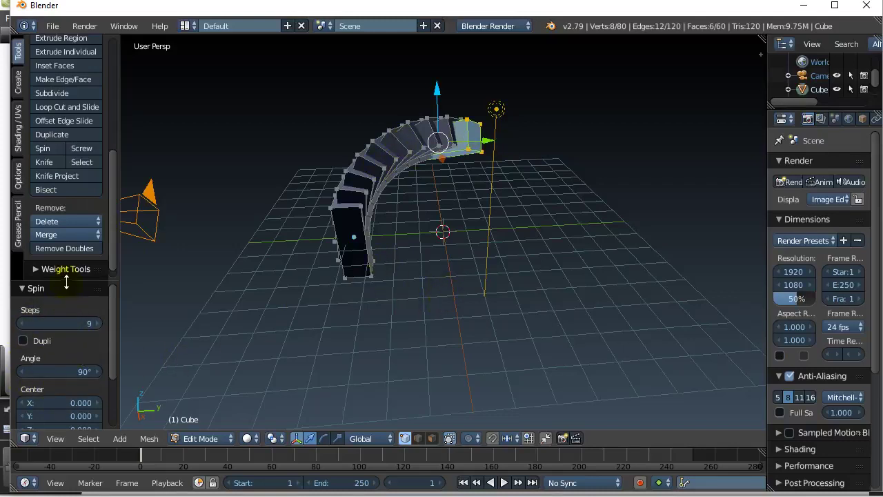
# Step: Enlarge the Spin operator panel to reveal its Axis fields and orbit around the arc
pyautogui.moveTo(66, 279); pyautogui.dragTo(64, 171)
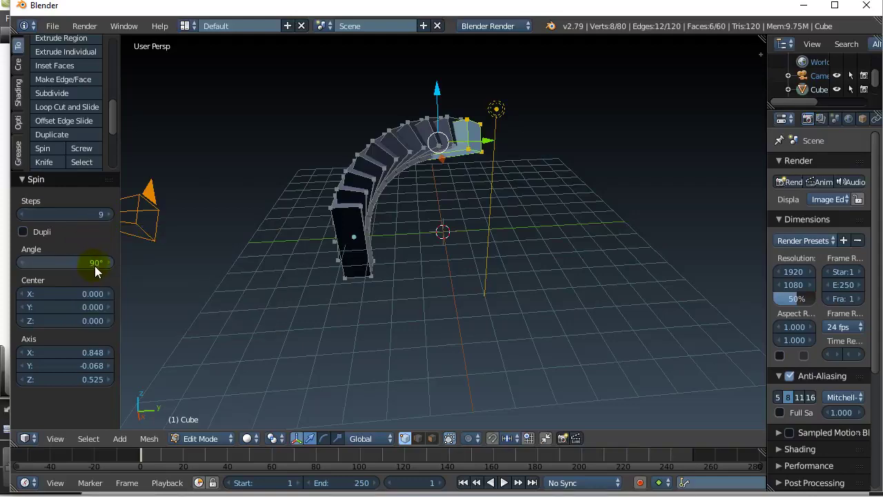
pyautogui.moveTo(269, 256)
pyautogui.mouseDown(button='middle')
pyautogui.moveTo(279, 331)
pyautogui.moveTo(262, 247)
pyautogui.moveTo(273, 249)
pyautogui.mouseUp(button='middle')
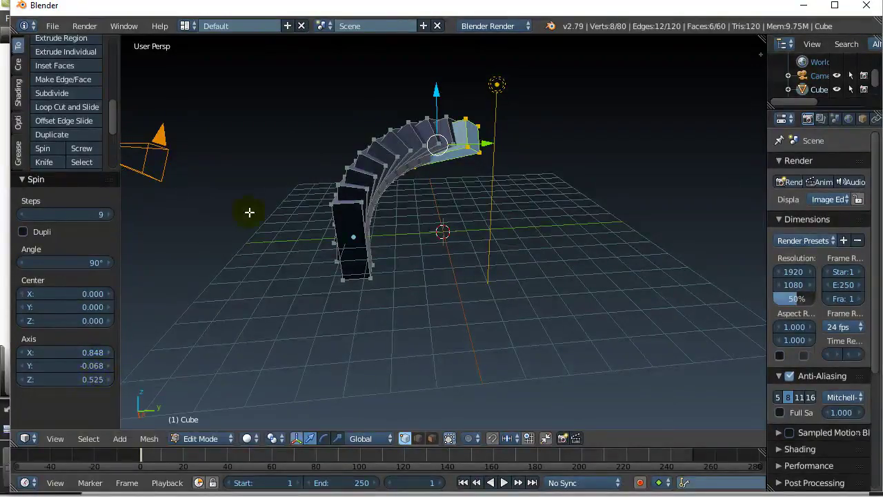
# Step: Set the spin axis to X 0, Y 0, Z 1 and orbit to look down on the arc
pyautogui.click(88, 353)
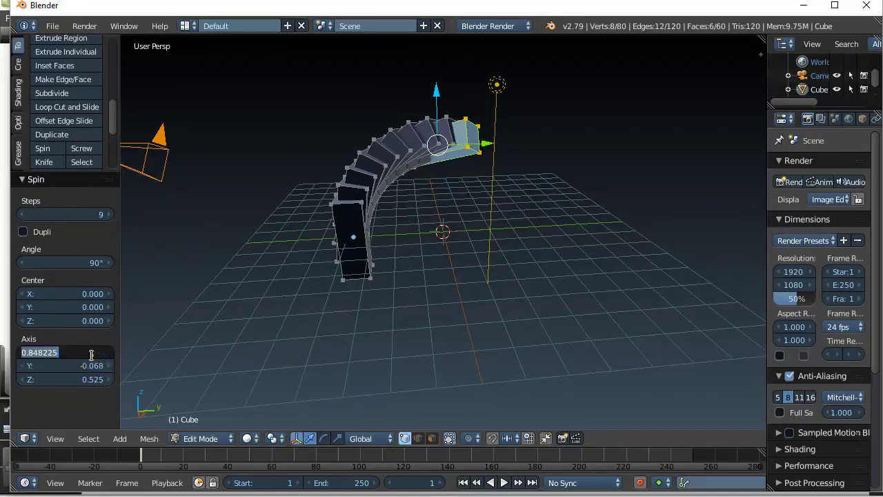
pyautogui.write('0')
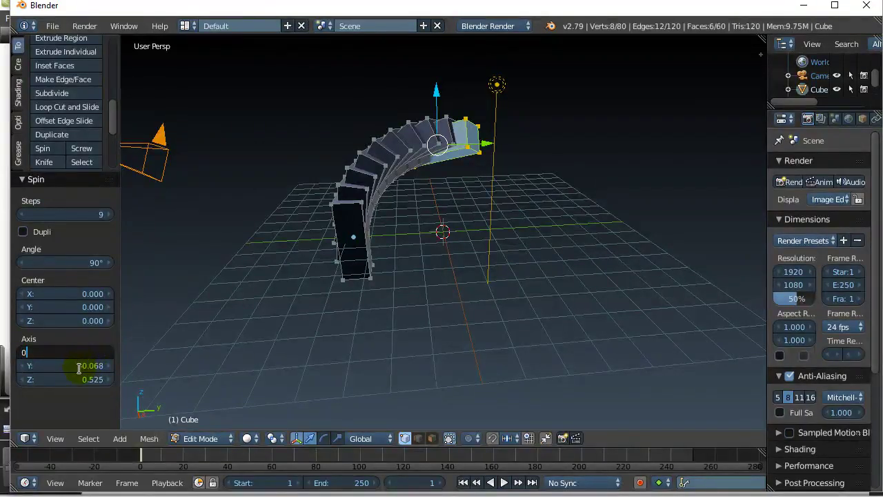
pyautogui.press('Return')
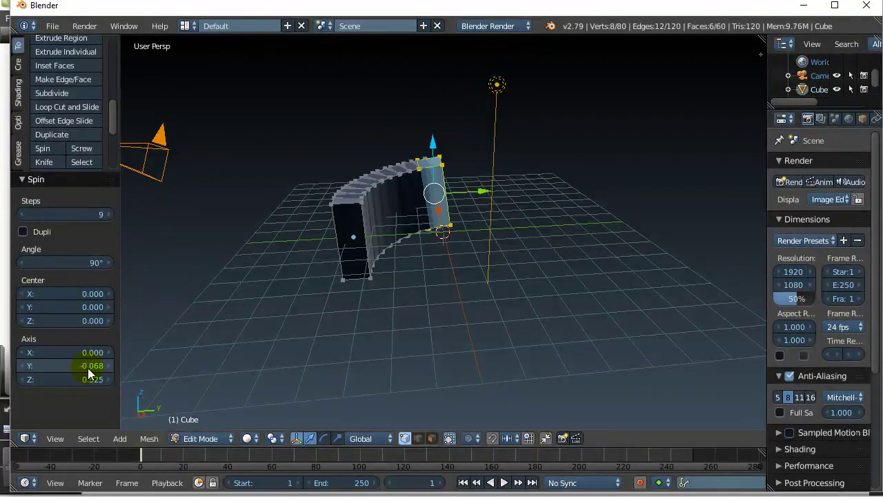
pyautogui.click(89, 366)
pyautogui.write('0')
pyautogui.press('Return')
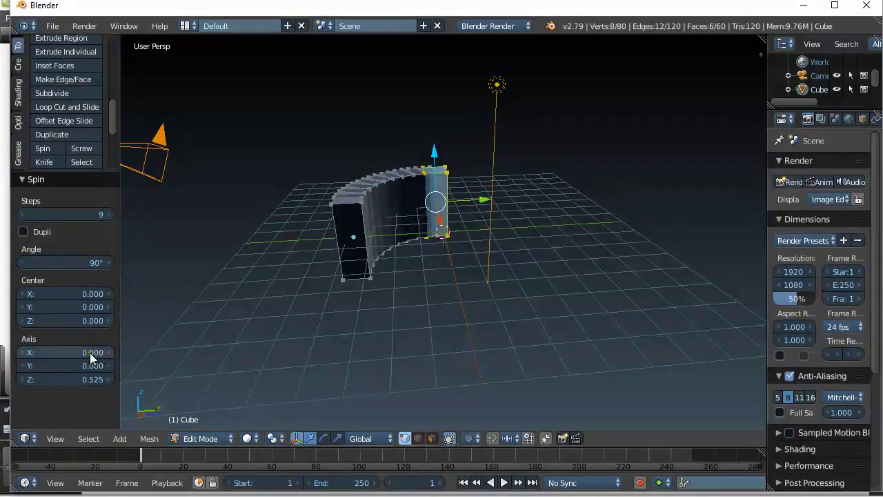
pyautogui.click(89, 379)
pyautogui.write('1')
pyautogui.press('Return')
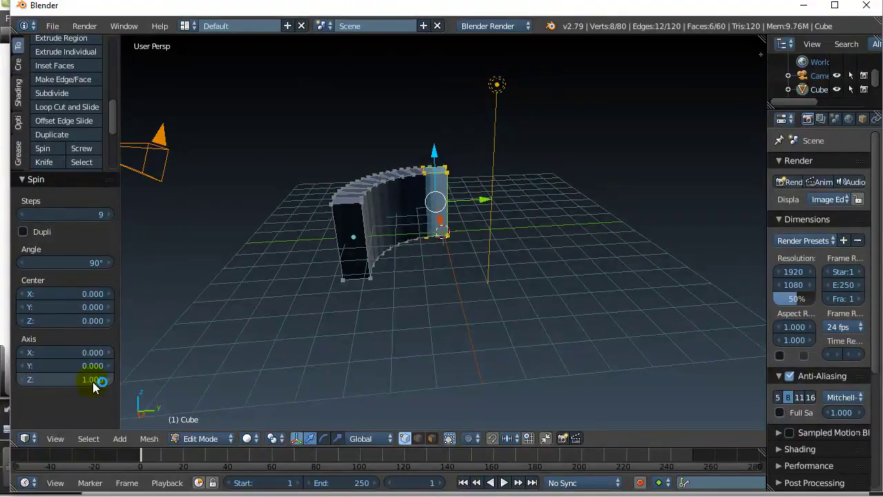
pyautogui.moveTo(339, 329); pyautogui.dragTo(379, 290, button='middle')
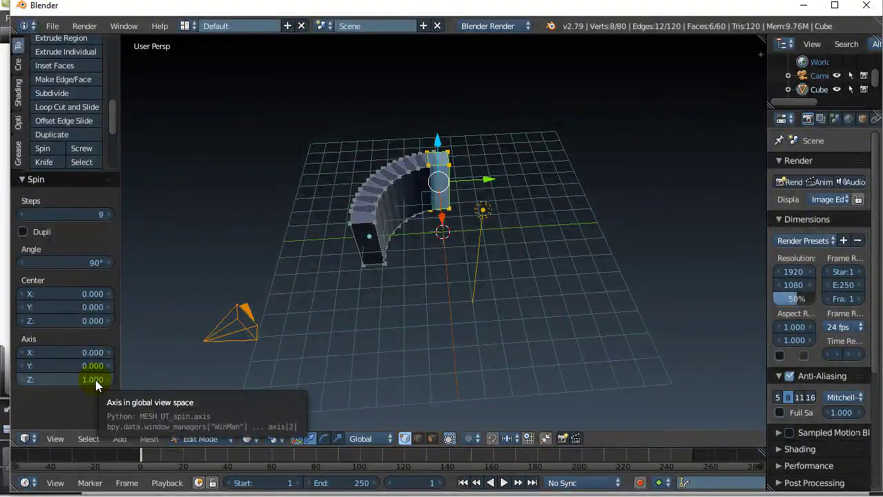
pyautogui.moveTo(270, 339); pyautogui.dragTo(393, 388, button='middle')
# Step: Switch to orthographic view and raise the spin angle through 180° to a full 360°
pyautogui.press('KP_5')
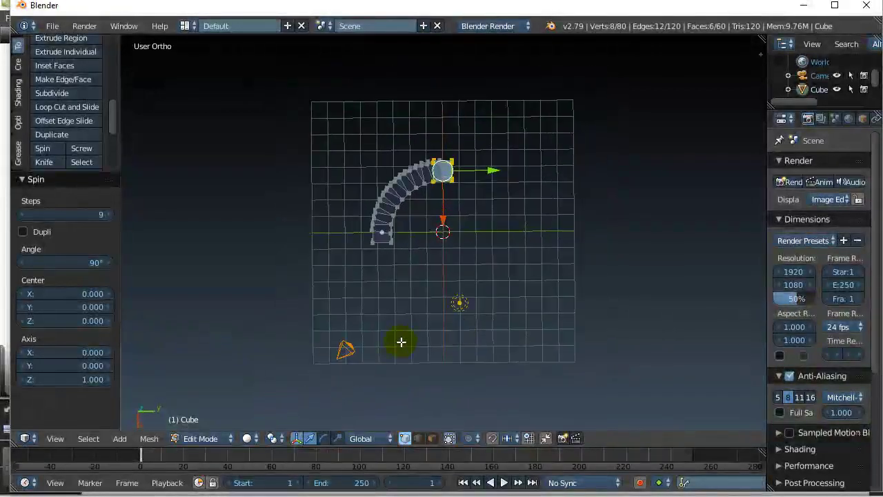
pyautogui.moveTo(402, 335); pyautogui.dragTo(415, 281, button='middle')
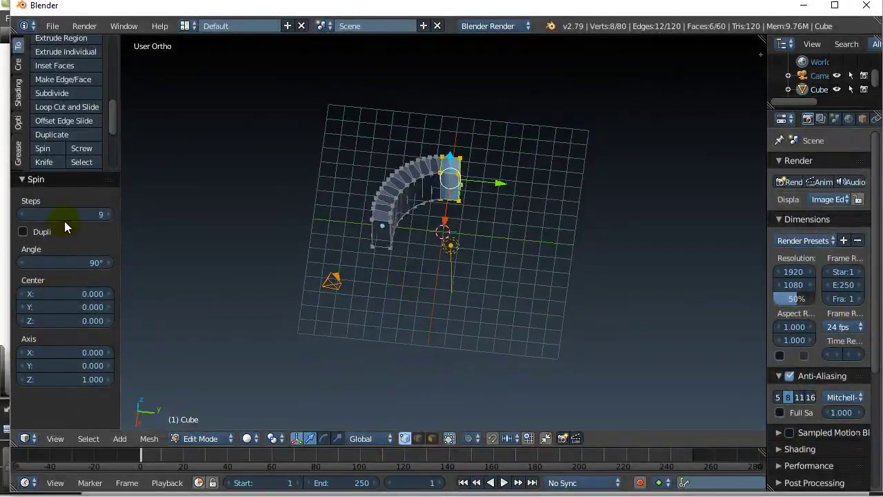
pyautogui.moveTo(33, 265); pyautogui.dragTo(68, 265)
pyautogui.click(91, 265)
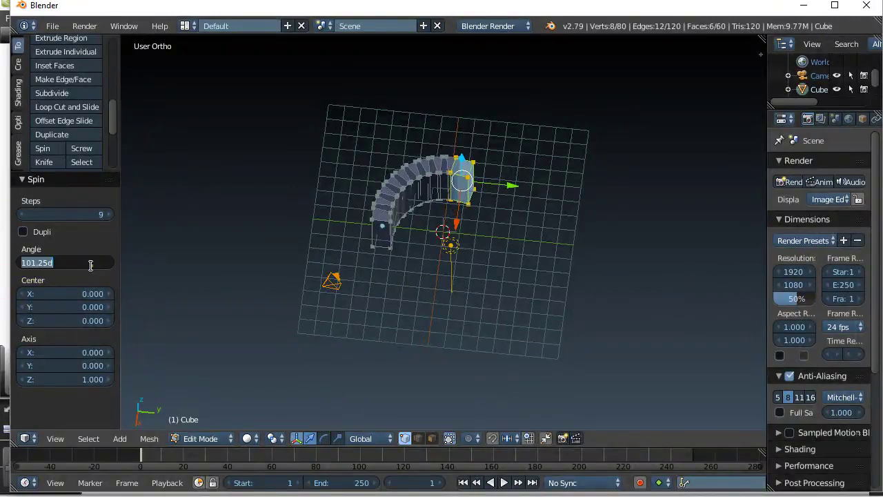
pyautogui.write('180')
pyautogui.press('Return')
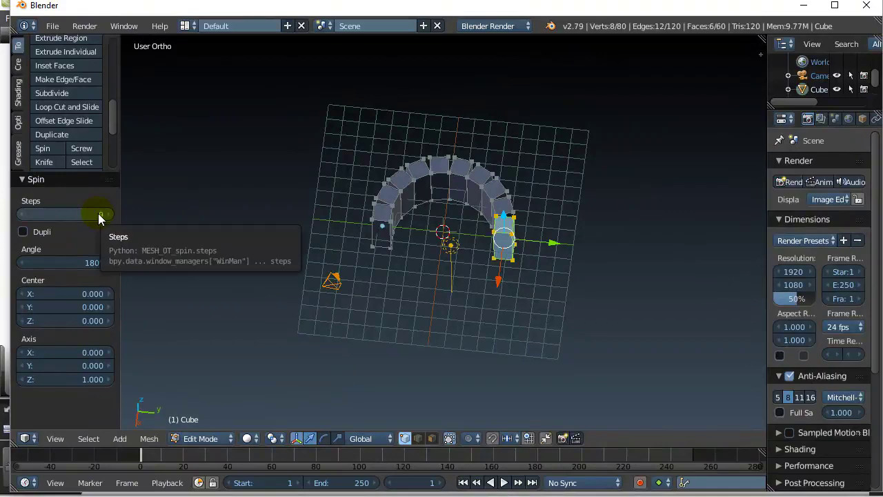
pyautogui.click(90, 262)
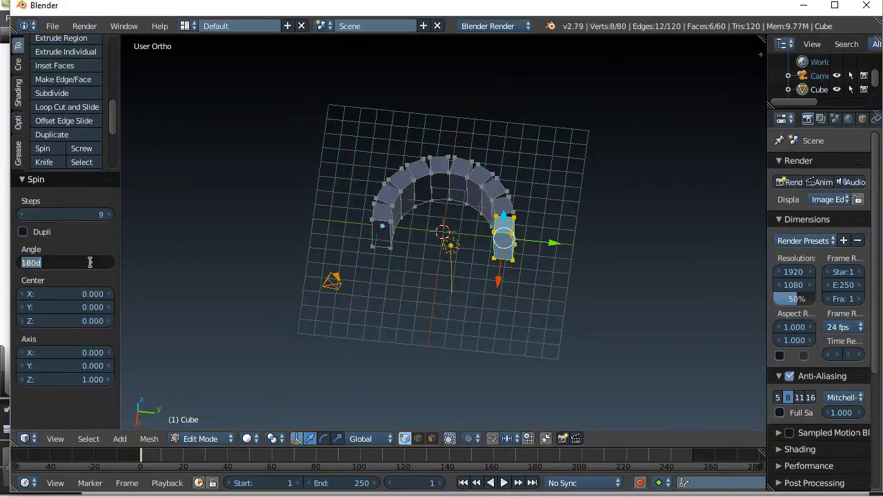
pyautogui.write('360')
pyautogui.press('Return')
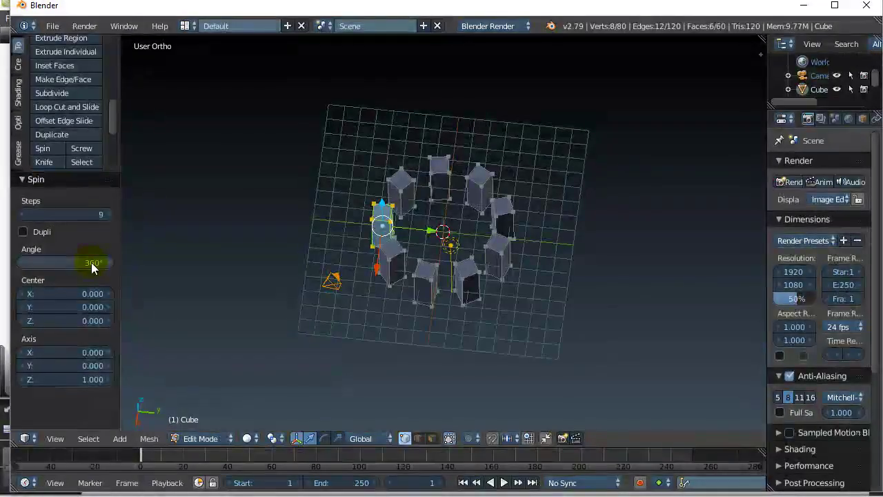
# Step: Set the spin to 8 steps and orbit to inspect the ring of eight pillars
pyautogui.moveTo(58, 214)
pyautogui.mouseDown()
pyautogui.moveTo(96, 214)
pyautogui.moveTo(48, 214)
pyautogui.moveTo(59, 214)
pyautogui.mouseUp()
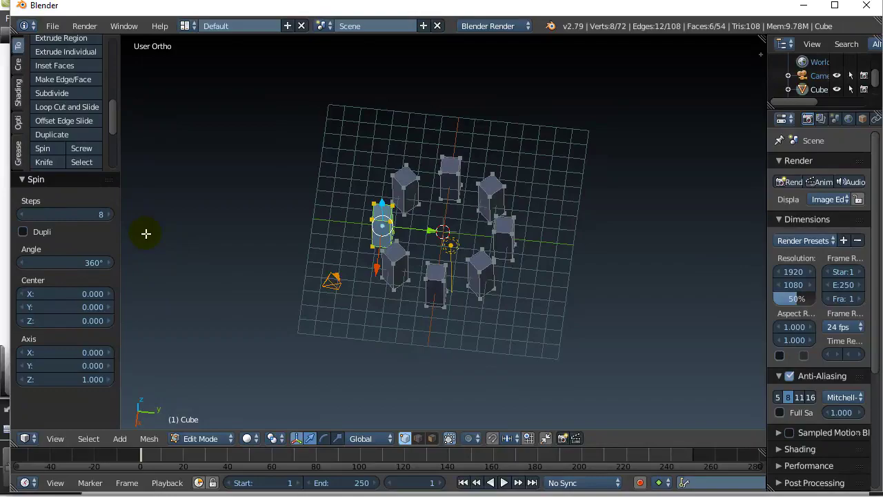
pyautogui.moveTo(145, 233); pyautogui.dragTo(203, 305, button='middle')
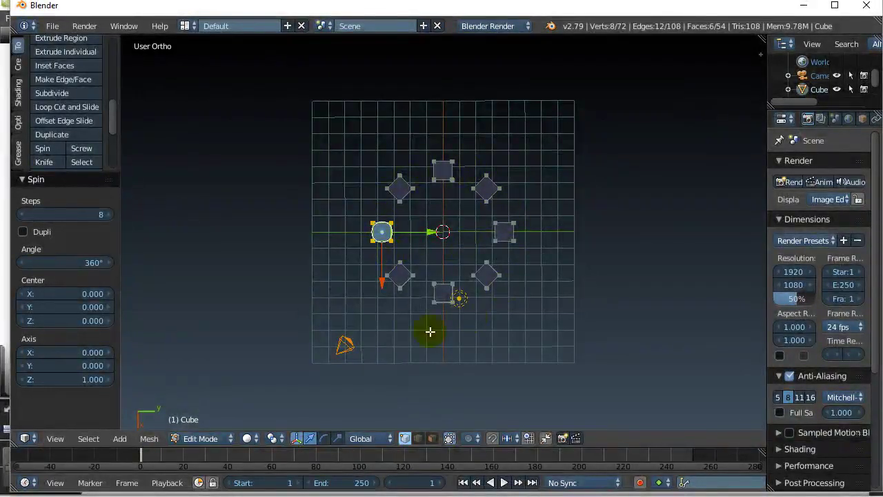
pyautogui.moveTo(373, 361); pyautogui.dragTo(375, 275, button='middle')
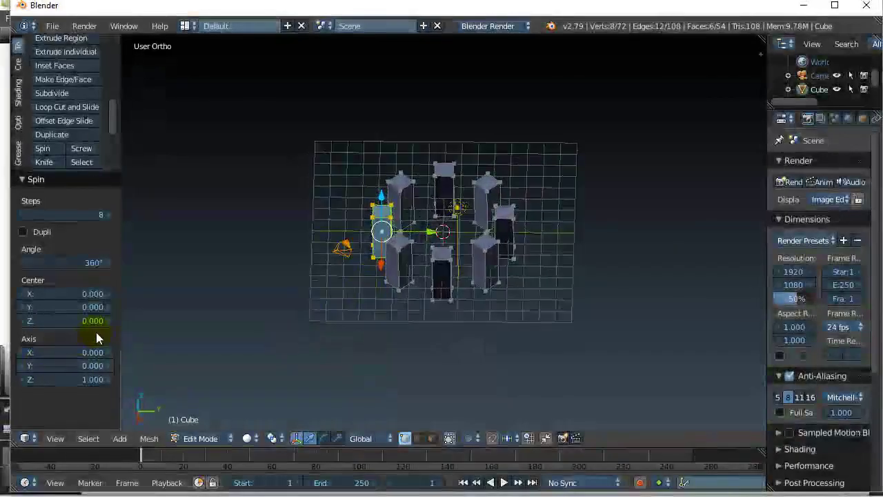
pyautogui.moveTo(207, 267); pyautogui.dragTo(241, 266, button='middle')
pyautogui.scroll(5, 262, 276)
pyautogui.scroll(-3, 241, 273)
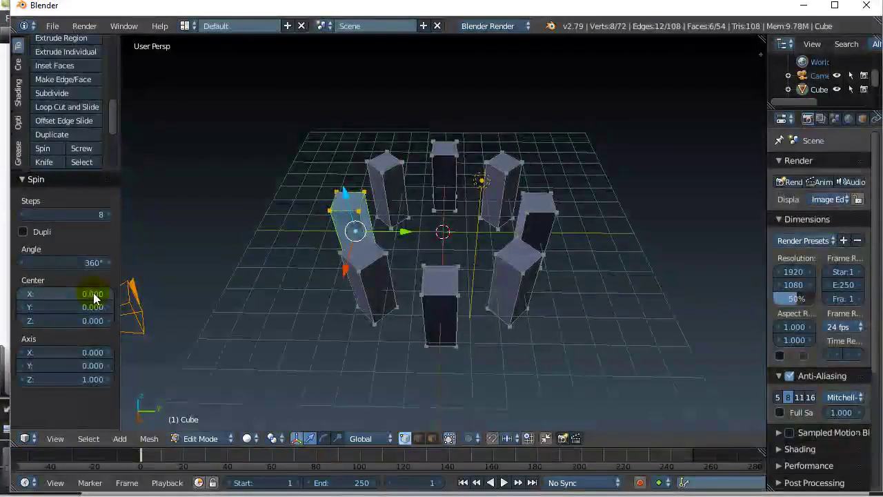
# Step: Try spin Center X values such as -3, then reset Center X to 0
pyautogui.moveTo(81, 296); pyautogui.dragTo(16, 297)
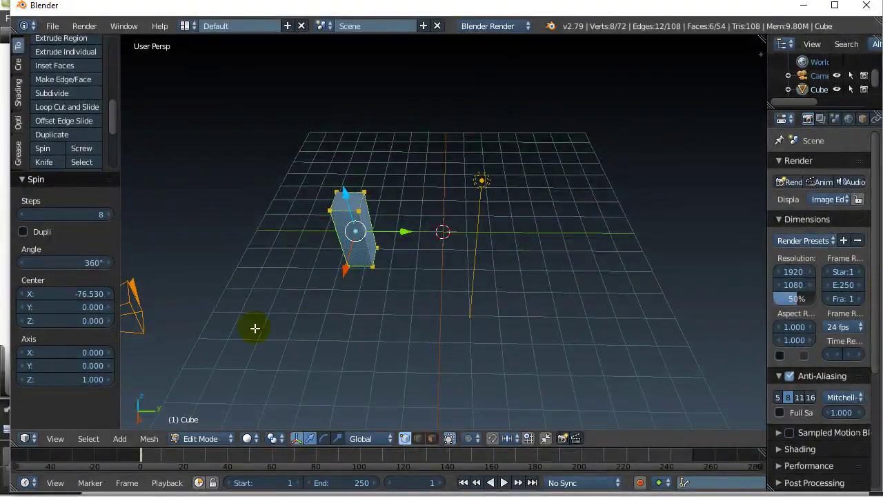
pyautogui.click(93, 295)
pyautogui.write('-3')
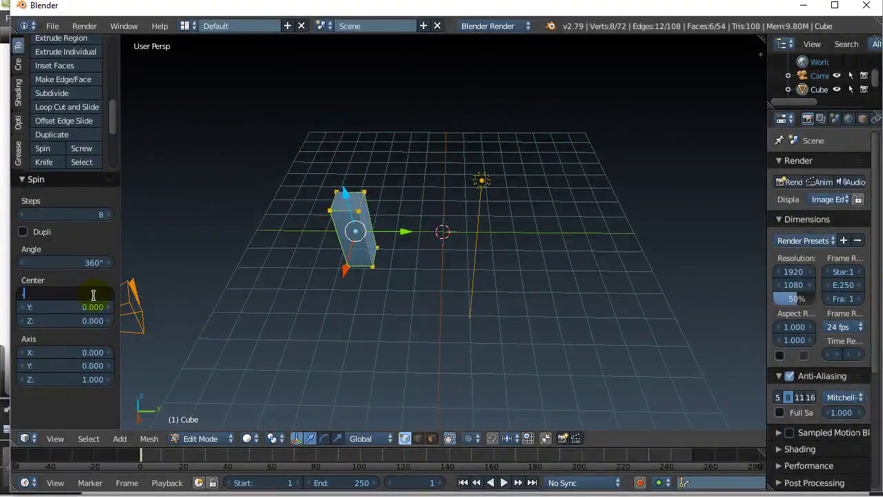
pyautogui.press('Return')
pyautogui.moveTo(69, 295); pyautogui.dragTo(104, 297)
pyautogui.click(92, 294)
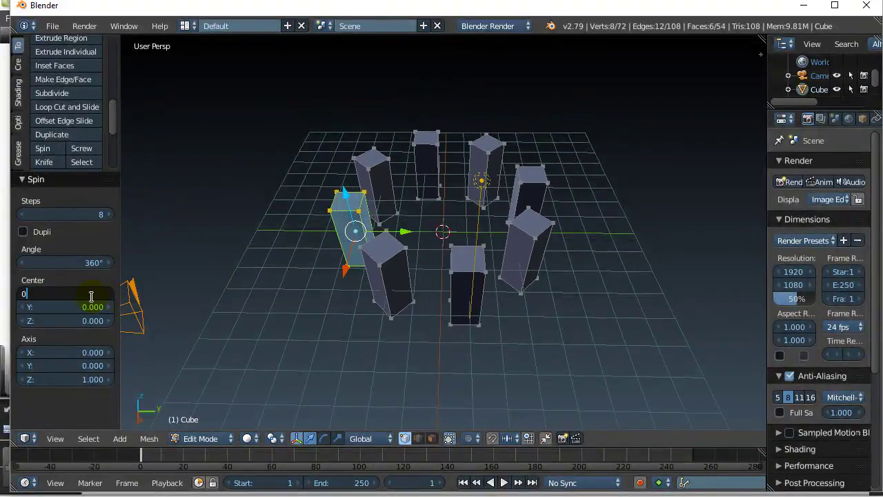
pyautogui.write('0')
pyautogui.press('Return')
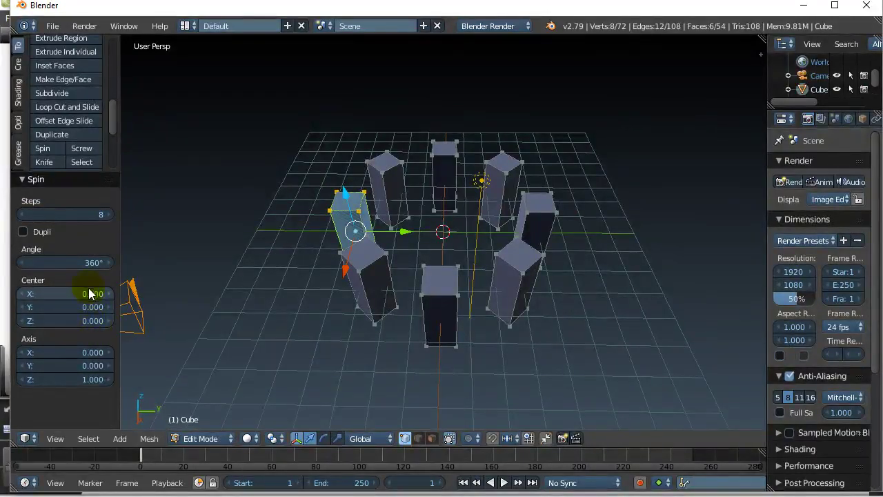
# Step: Lower the spin angle to 270° for an open three-quarter ring of pillars
pyautogui.moveTo(93, 263); pyautogui.dragTo(66, 264)
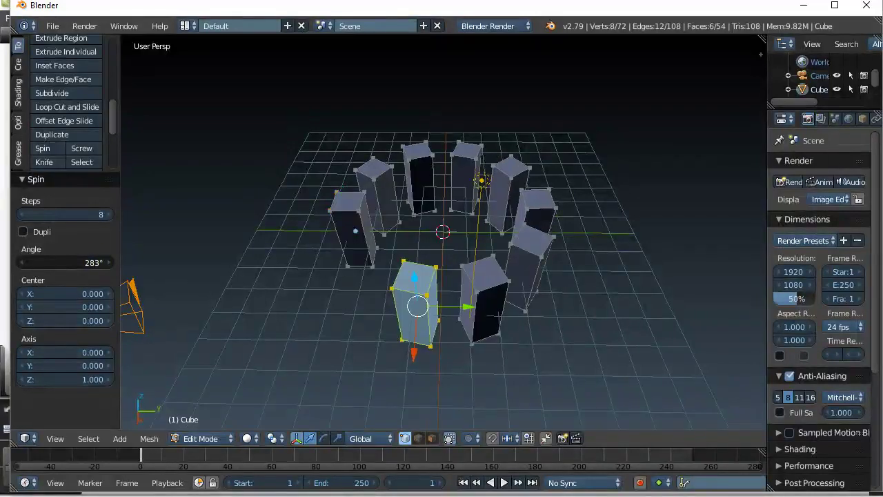
pyautogui.click(67, 263)
pyautogui.write('270')
pyautogui.press('Return')
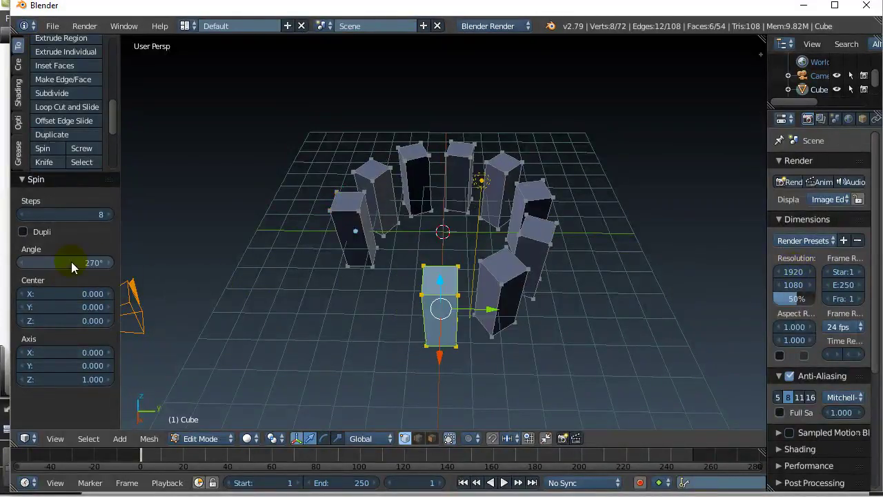
pyautogui.moveTo(281, 288)
pyautogui.mouseDown(button='middle')
pyautogui.moveTo(290, 303)
pyautogui.moveTo(282, 290)
pyautogui.mouseUp(button='middle')
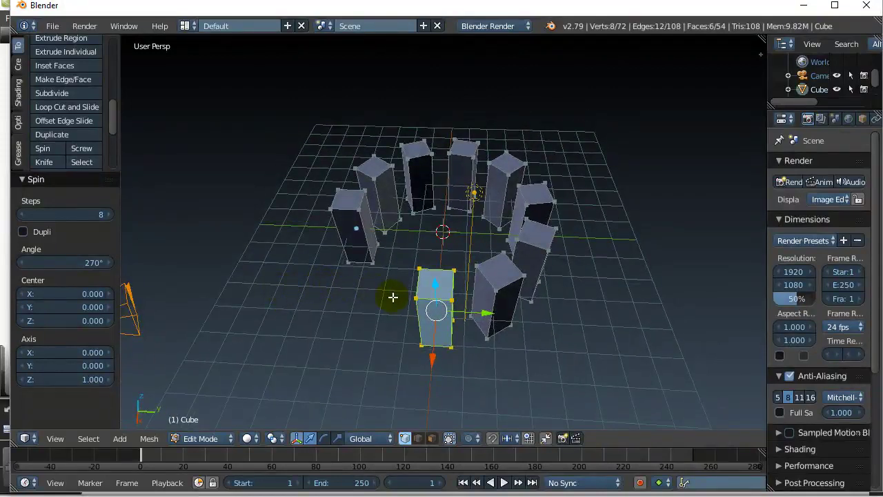
# Step: In Object Mode, move the pillar ring object -0.317 along Y
pyautogui.click(207, 439)
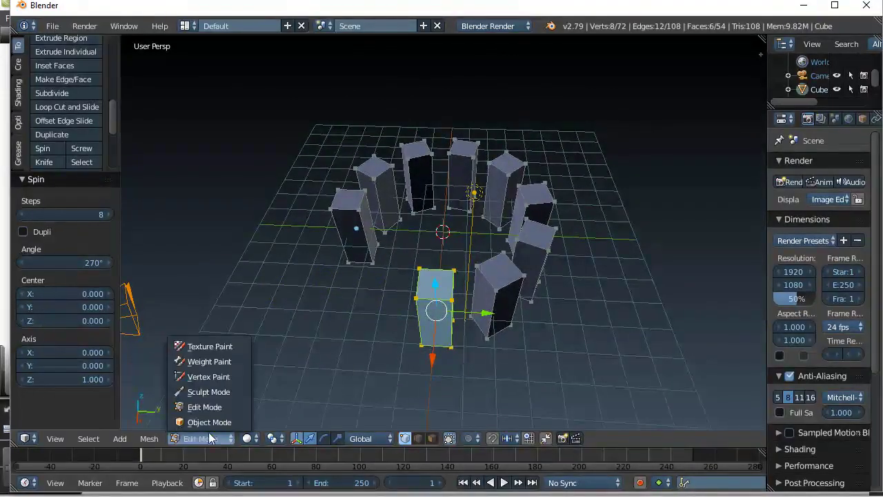
pyautogui.click(207, 424)
pyautogui.moveTo(290, 360); pyautogui.dragTo(359, 275, button='middle')
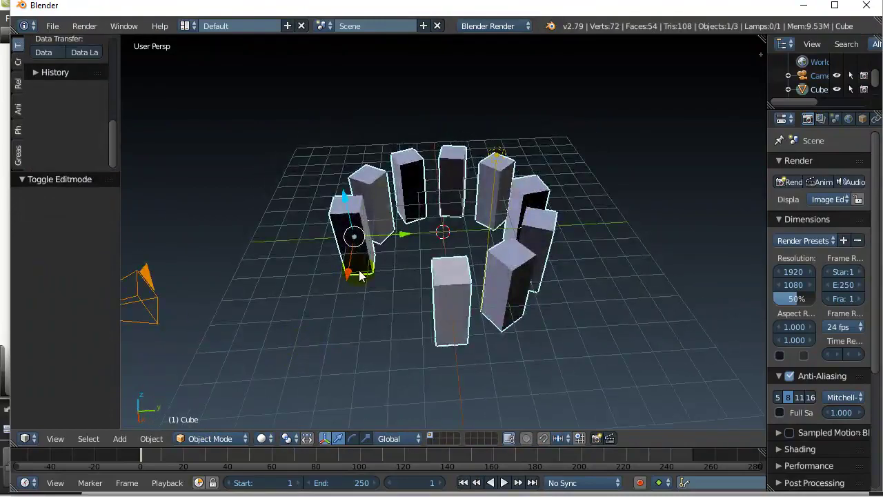
pyautogui.press('g')
pyautogui.press('y')
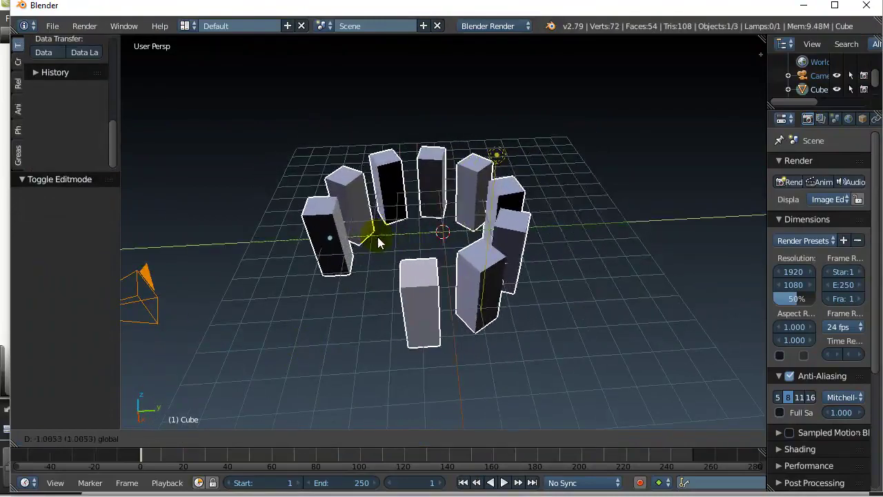
pyautogui.click(392, 238)
# Step: Return to Edit Mode, select all vertices, and enlarge the Outliner to list Camera, Cube and Lamp
pyautogui.press('Tab')
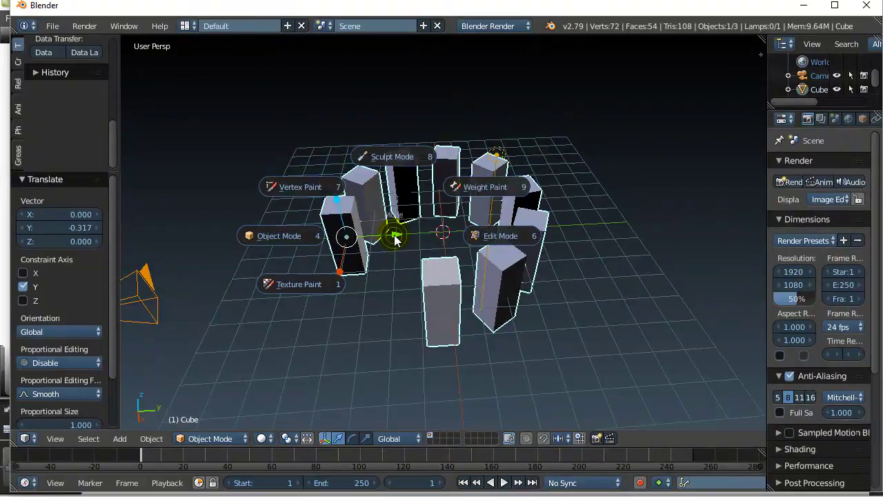
pyautogui.click(476, 233)
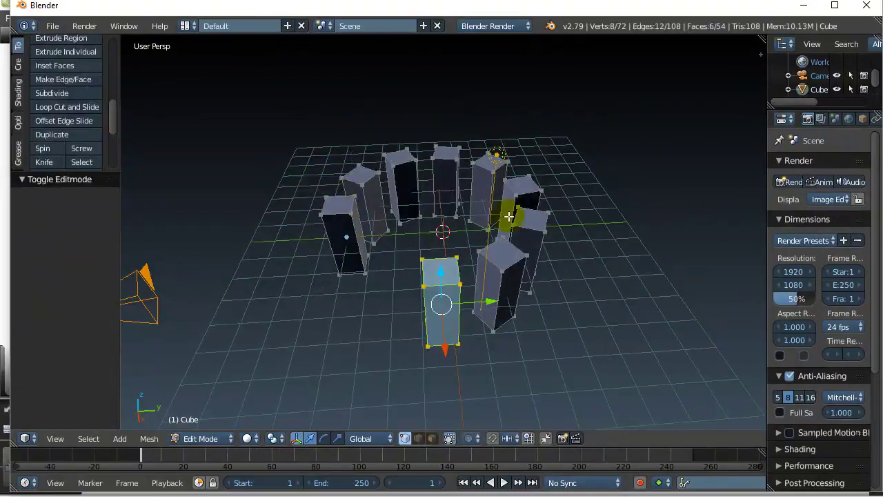
pyautogui.press('a')
pyautogui.press('a')
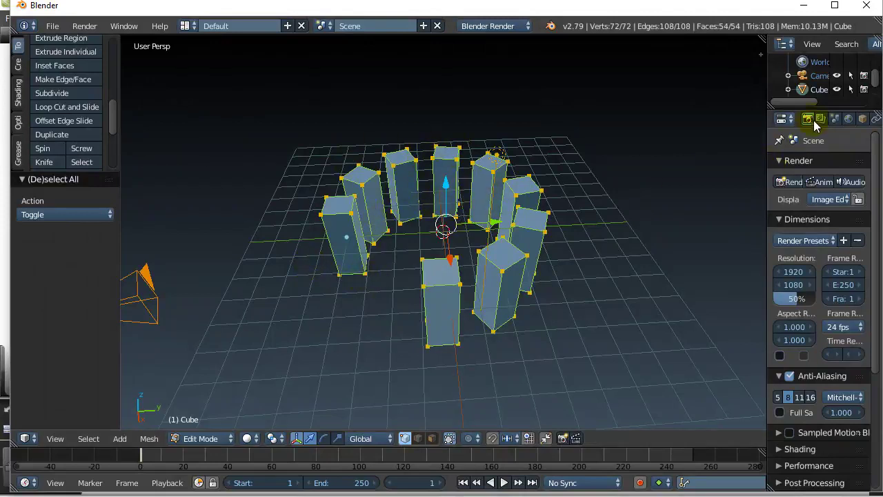
pyautogui.moveTo(824, 110); pyautogui.dragTo(826, 211)
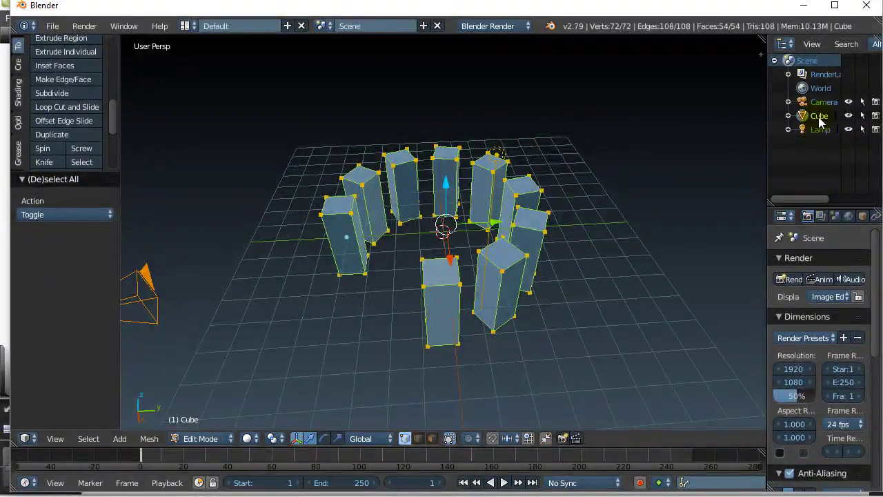